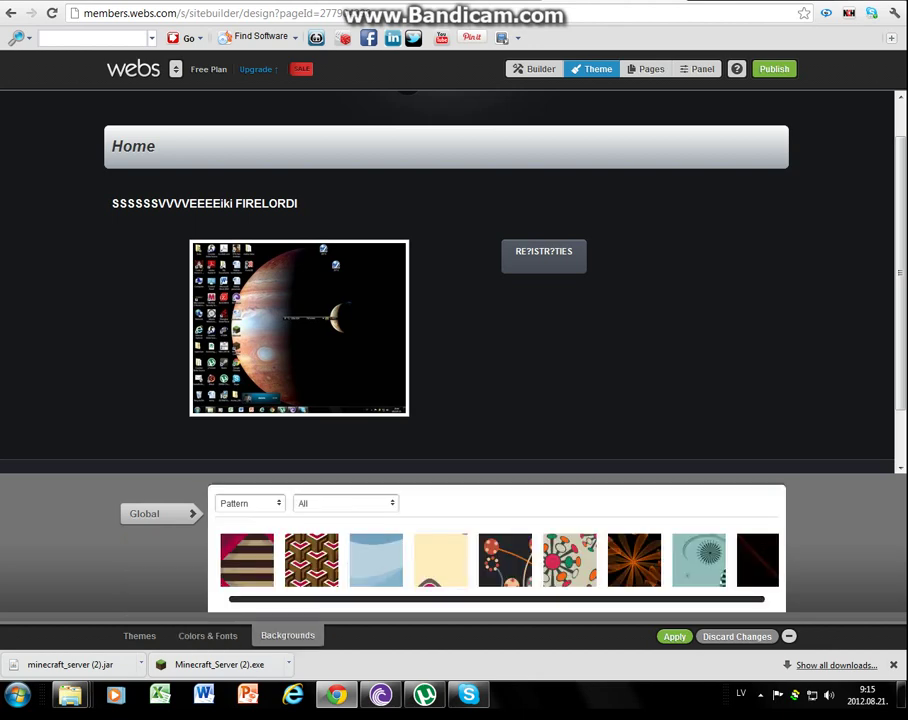
Choose a dark grid-like swatch from the Texture backgrounds as the site's global background, apply it and return to the builder.
{"action": "left_click", "coordinate": [345, 503]}
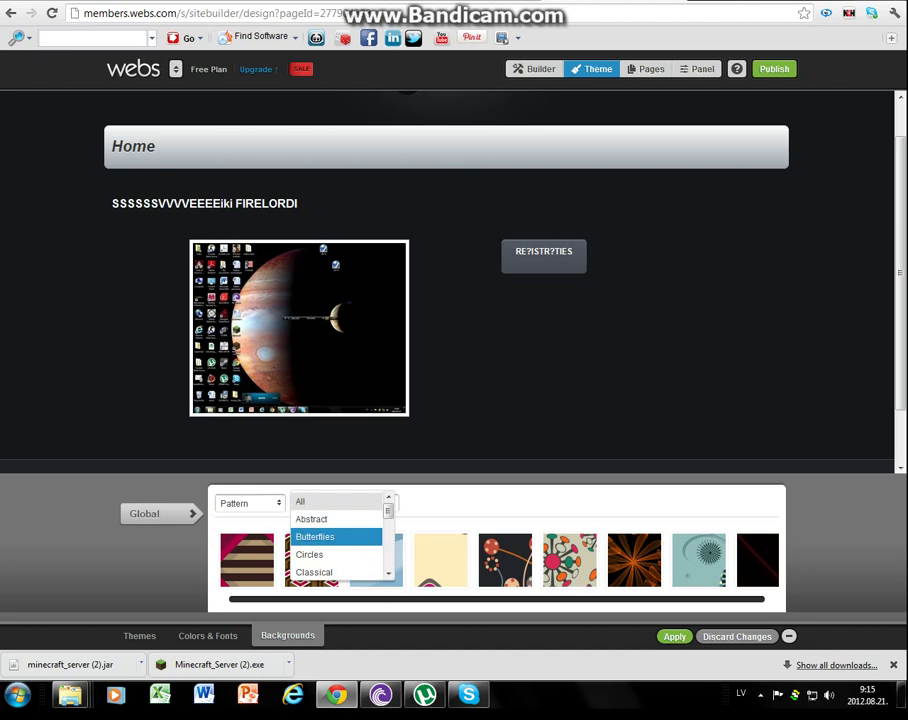
{"action": "left_click", "coordinate": [335, 537]}
{"action": "left_click", "coordinate": [250, 503]}
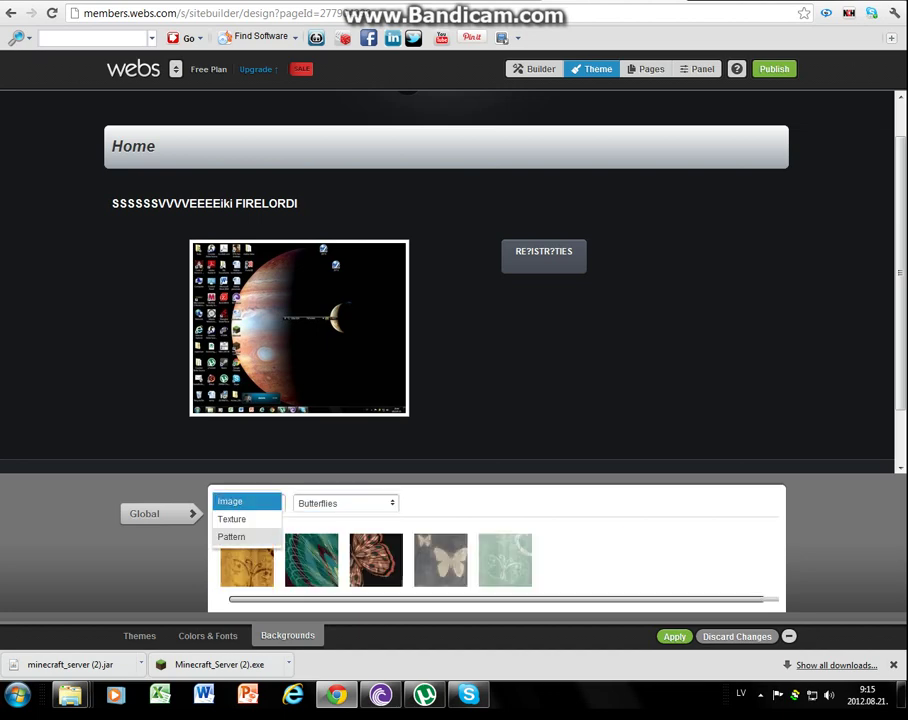
{"action": "left_click", "coordinate": [240, 519]}
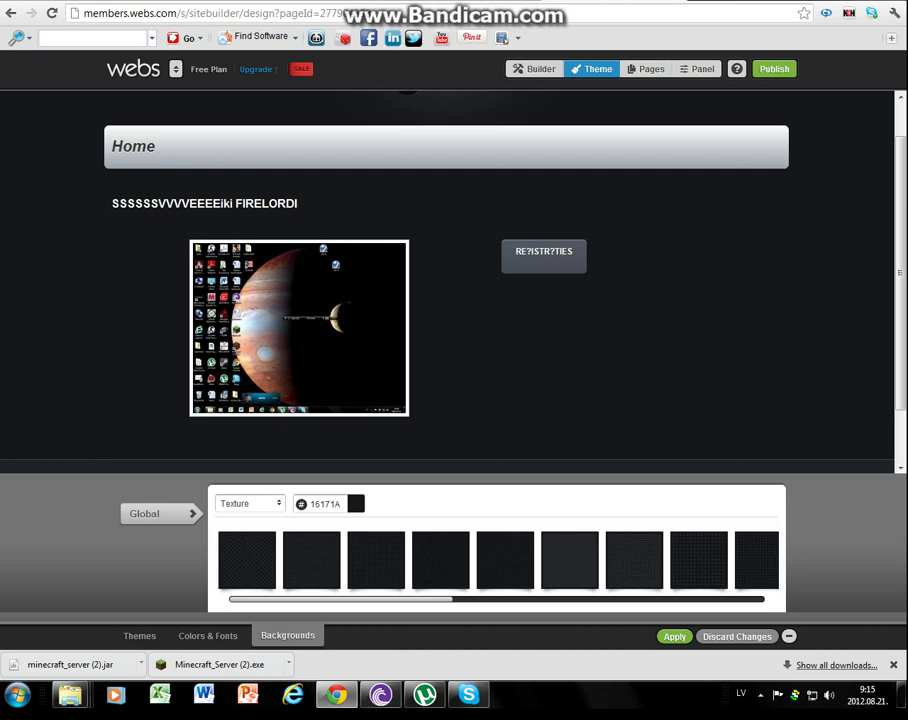
{"action": "left_click_drag", "start_coordinate": [340, 599], "coordinate": [419, 599]}
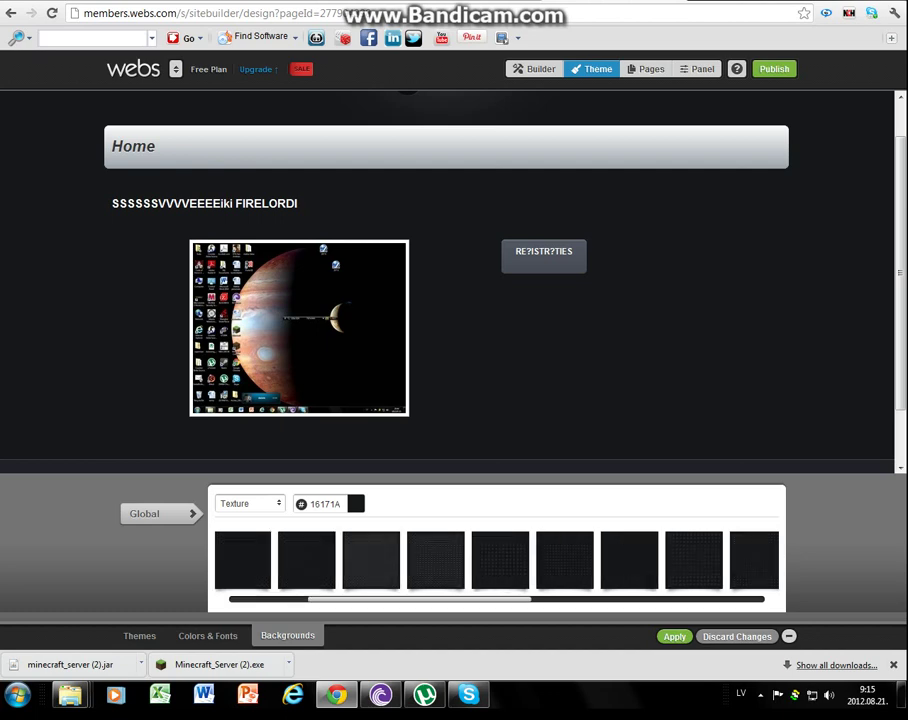
{"action": "scroll", "coordinate": [497, 560], "scroll_direction": "right", "scroll_amount": 1}
{"action": "scroll", "coordinate": [497, 560], "scroll_direction": "right", "scroll_amount": 3}
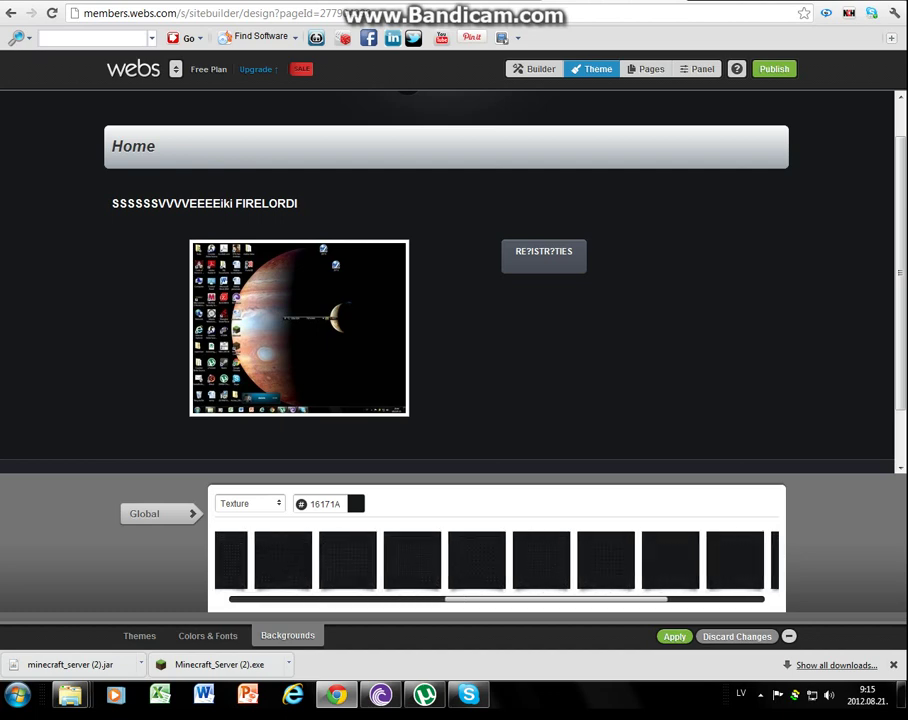
{"action": "left_click", "coordinate": [606, 560]}
{"action": "left_click", "coordinate": [674, 636]}
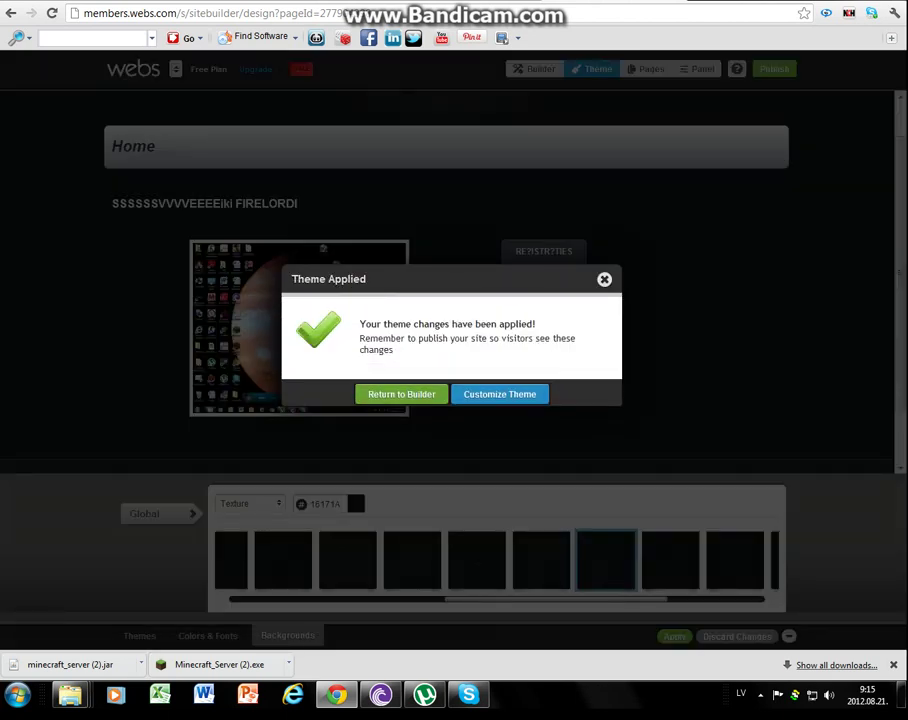
{"action": "left_click", "coordinate": [401, 394]}
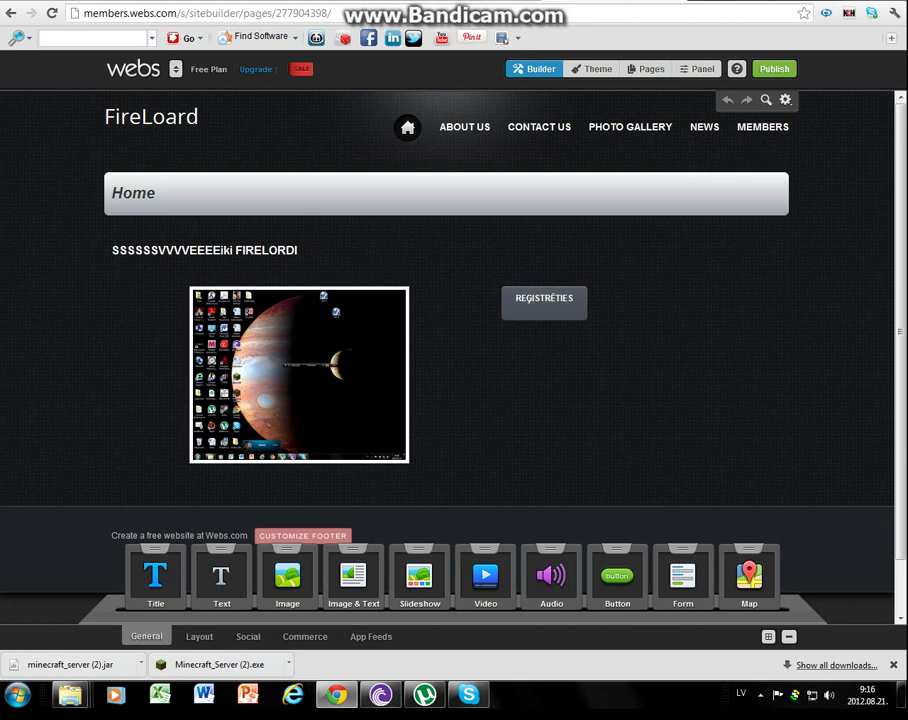
Open the Contact Us page for editing and delete its map module.
{"action": "left_click", "coordinate": [539, 127]}
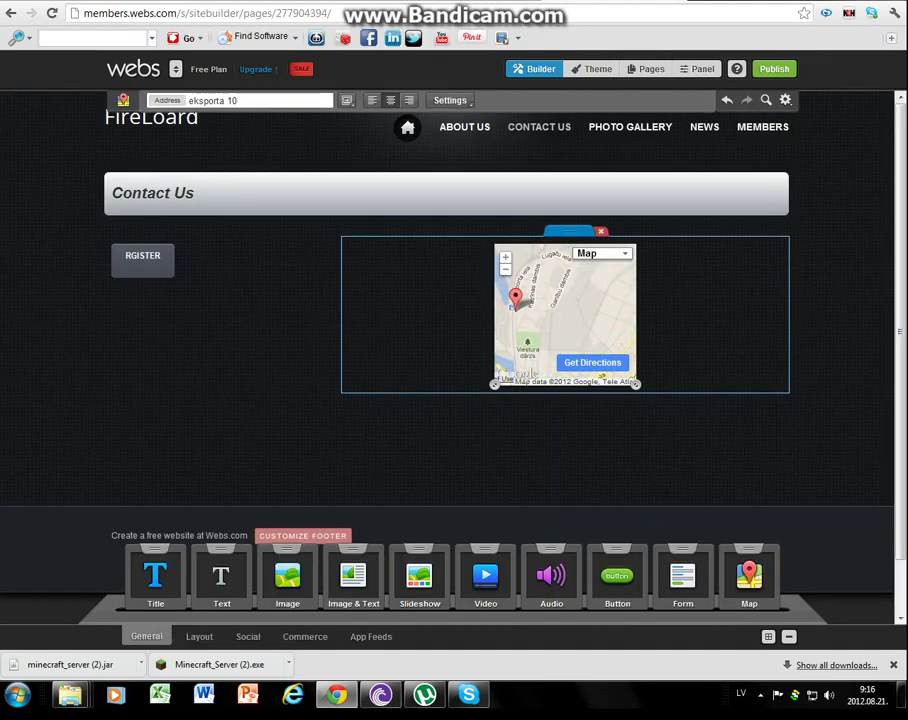
{"action": "left_click", "coordinate": [601, 231]}
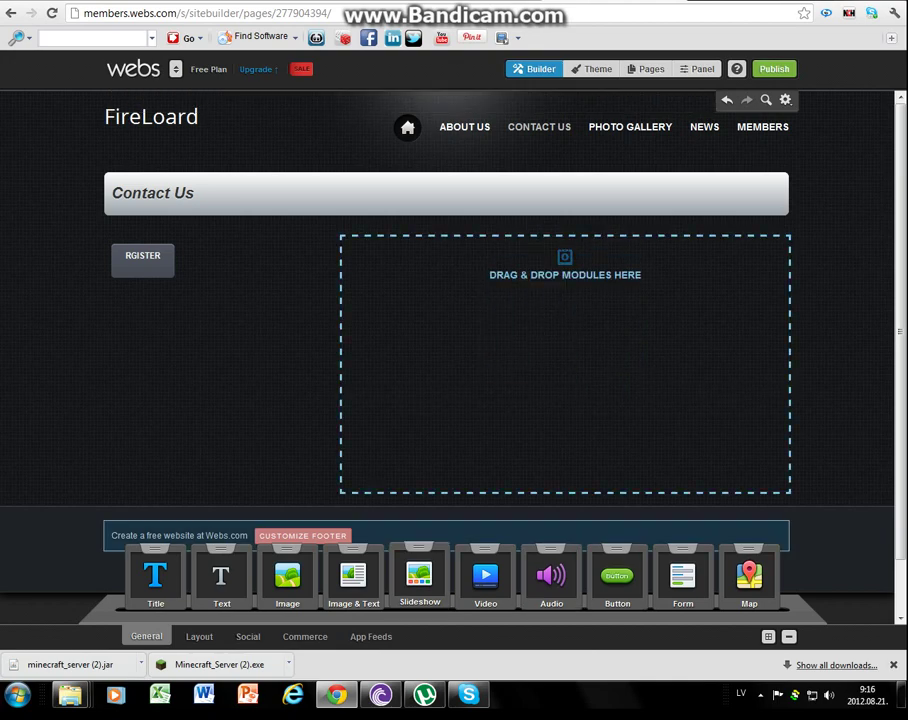
Try to fill a new slideshow module on the Contact Us page with an uploaded photo from the AFDA folder, and delete the module.
{"action": "left_click_drag", "start_coordinate": [420, 575], "coordinate": [478, 395]}
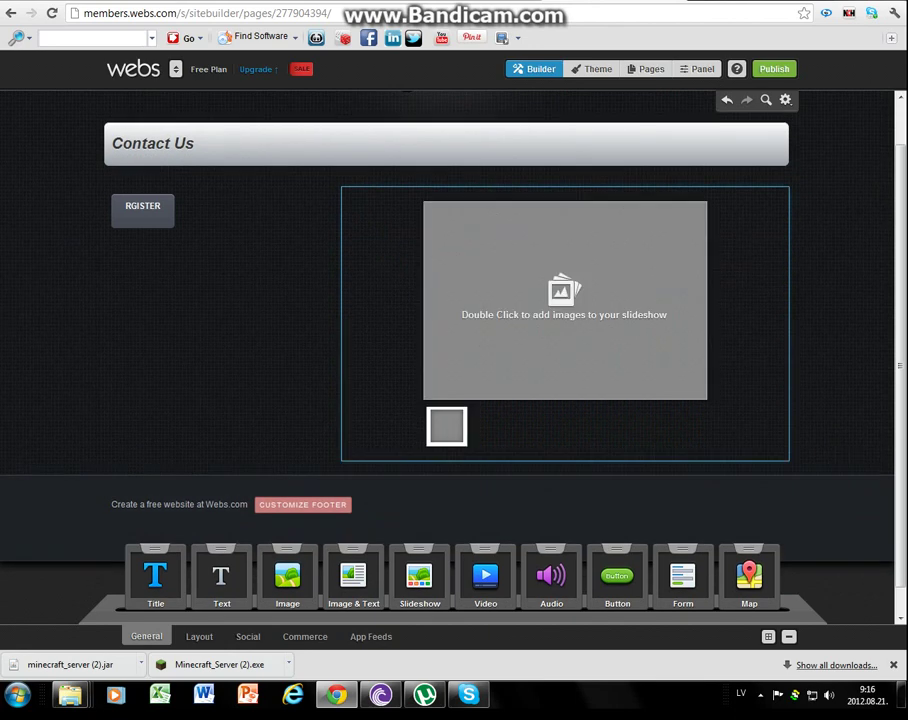
{"action": "double_click", "coordinate": [562, 295]}
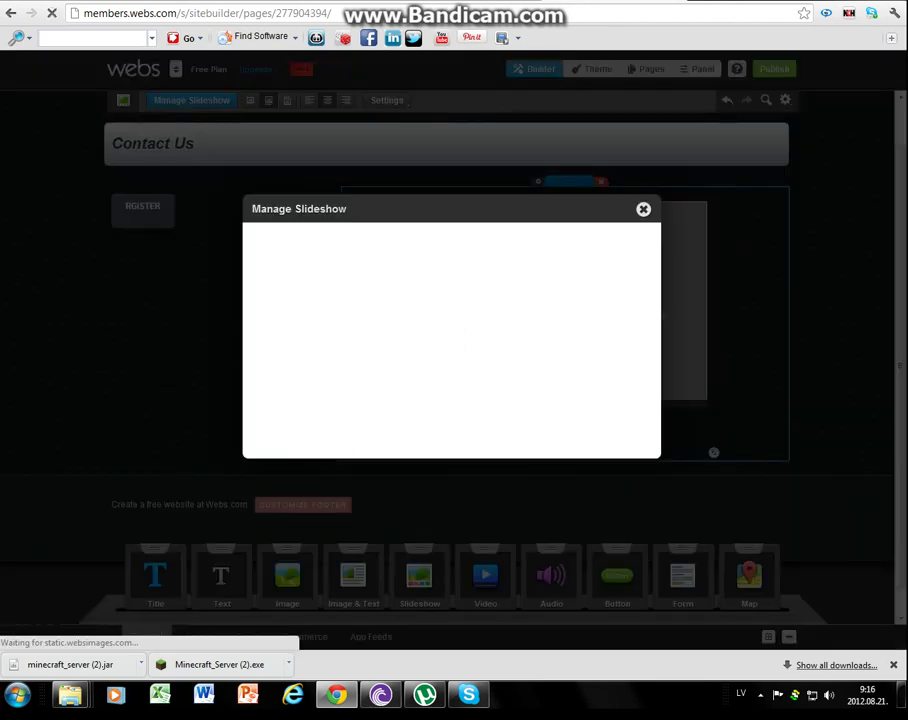
{"action": "left_click", "coordinate": [280, 296]}
{"action": "left_click", "coordinate": [357, 296]}
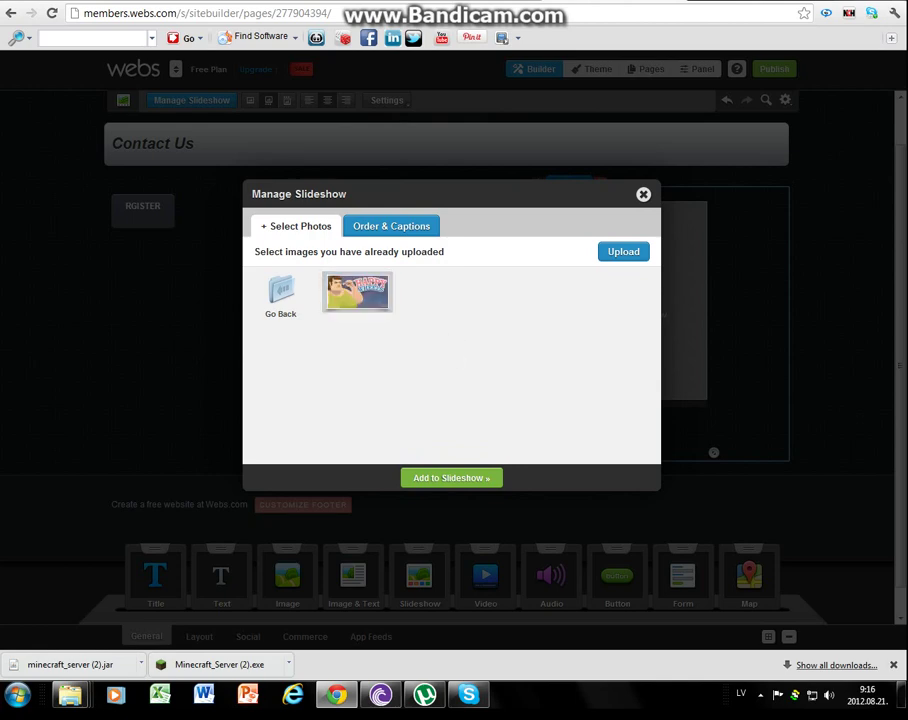
{"action": "left_click", "coordinate": [280, 296]}
{"action": "left_click", "coordinate": [280, 296]}
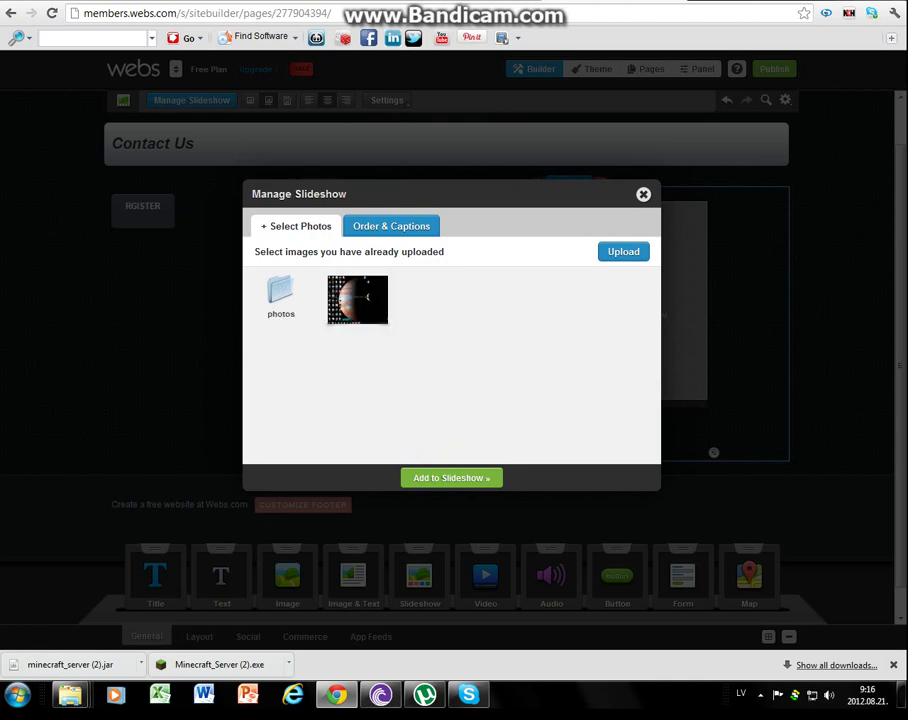
{"action": "left_click", "coordinate": [280, 296]}
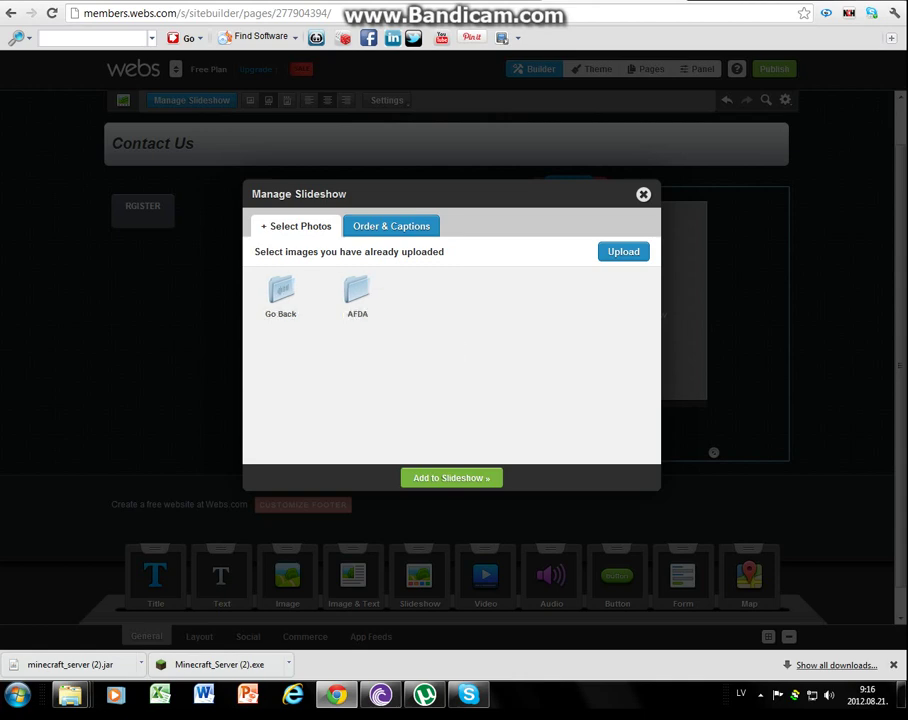
{"action": "left_click", "coordinate": [357, 296]}
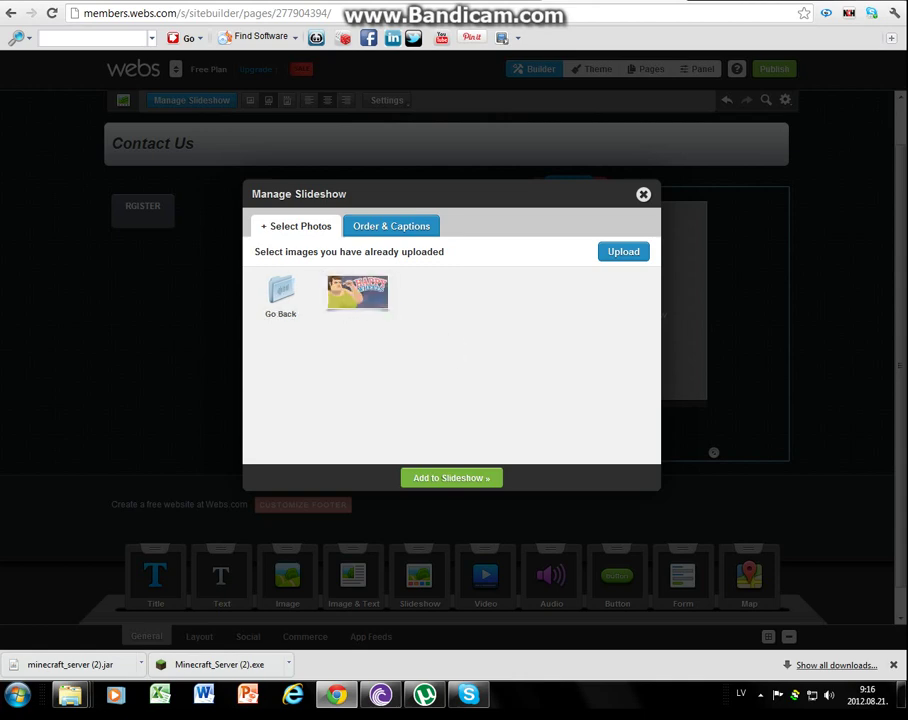
{"action": "left_click", "coordinate": [466, 478]}
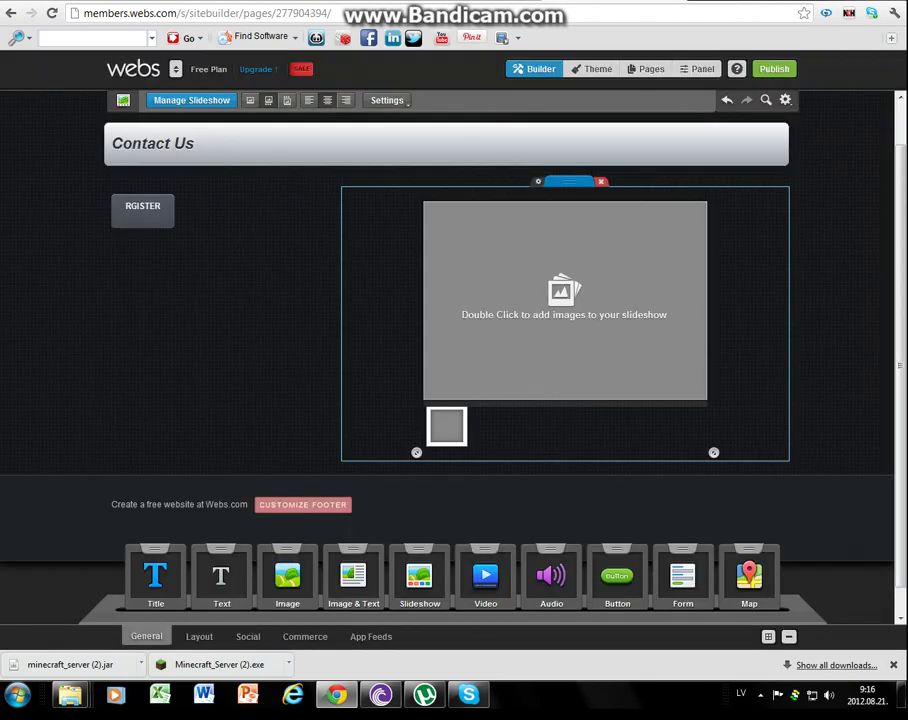
{"action": "key", "text": "Delete"}
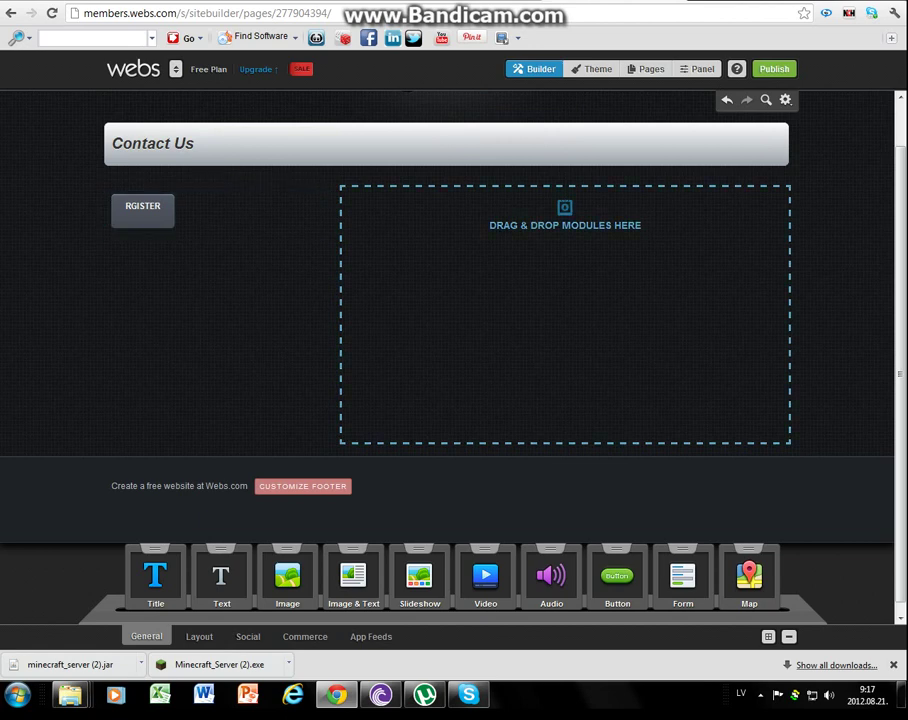
View the Contact Us page's MetaTags/Description settings and close them without editing.
{"action": "scroll", "coordinate": [446, 300], "scroll_direction": "up", "scroll_amount": 1}
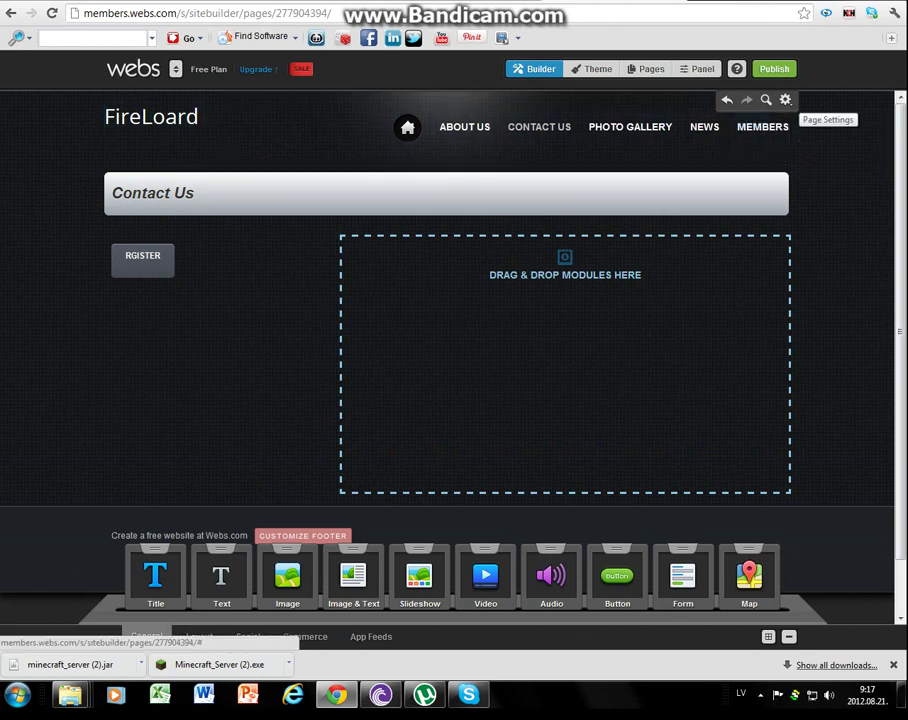
{"action": "left_click", "coordinate": [785, 99]}
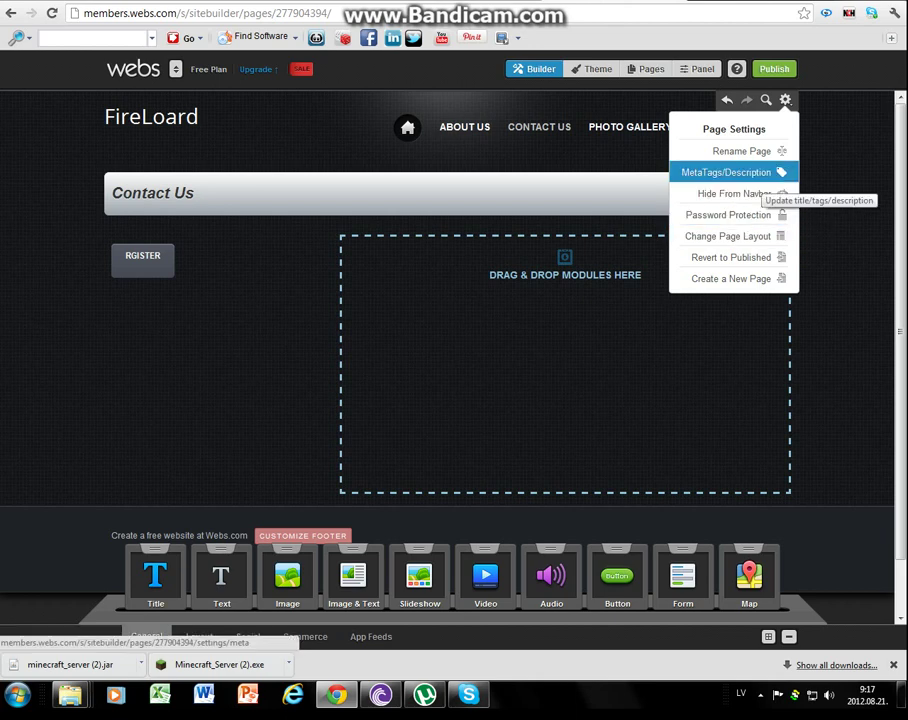
{"action": "left_click", "coordinate": [758, 176]}
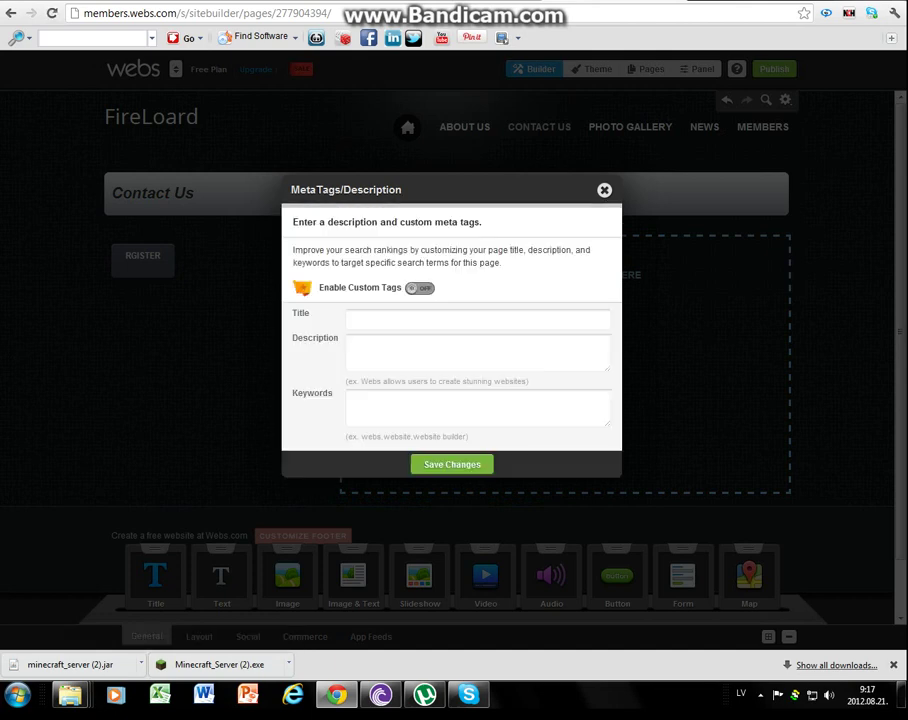
{"action": "left_click", "coordinate": [604, 190]}
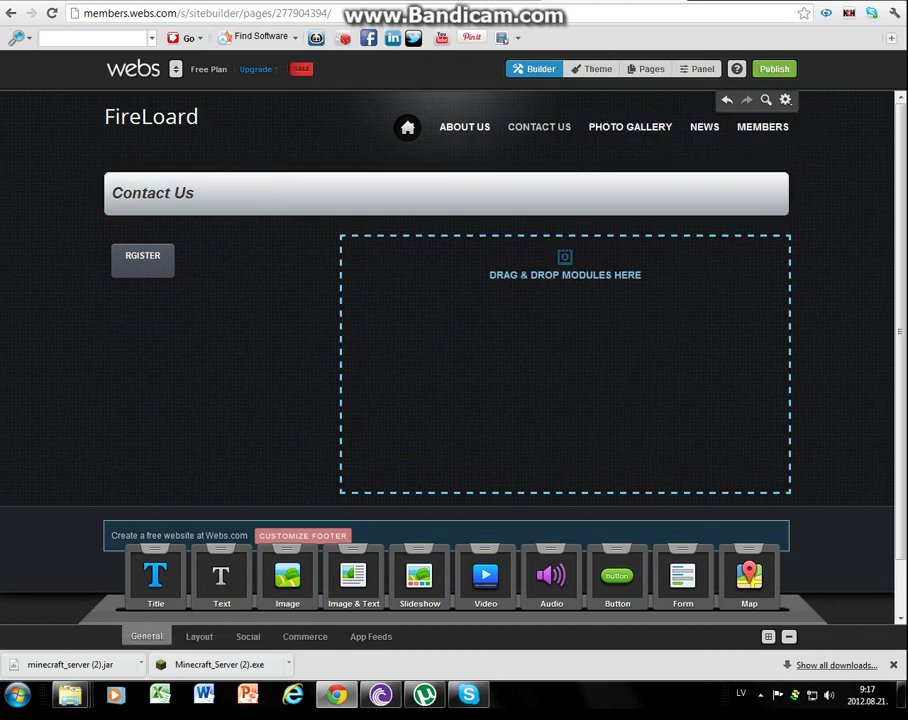
Add a contact form module to the empty column of the Contact Us page.
{"action": "left_click_drag", "start_coordinate": [682, 575], "coordinate": [618, 379]}
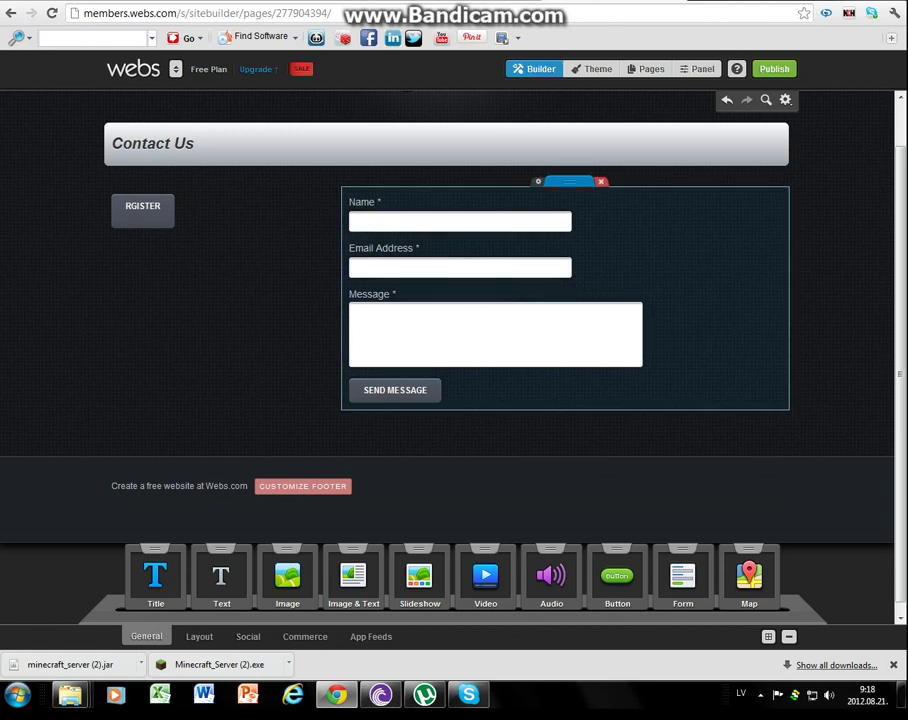
{"action": "scroll", "coordinate": [446, 320], "scroll_direction": "down", "scroll_amount": 1}
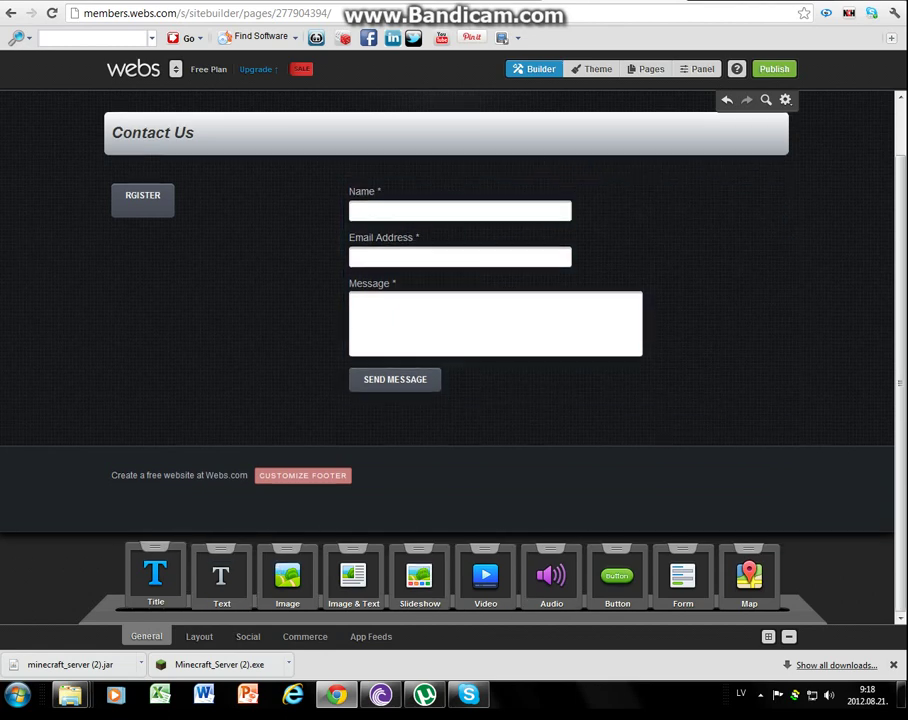
Add a text block below the RGISTER button reading "Sūtiet SMS šeit--->" and start a new line.
{"action": "left_click_drag", "start_coordinate": [221, 575], "coordinate": [205, 372]}
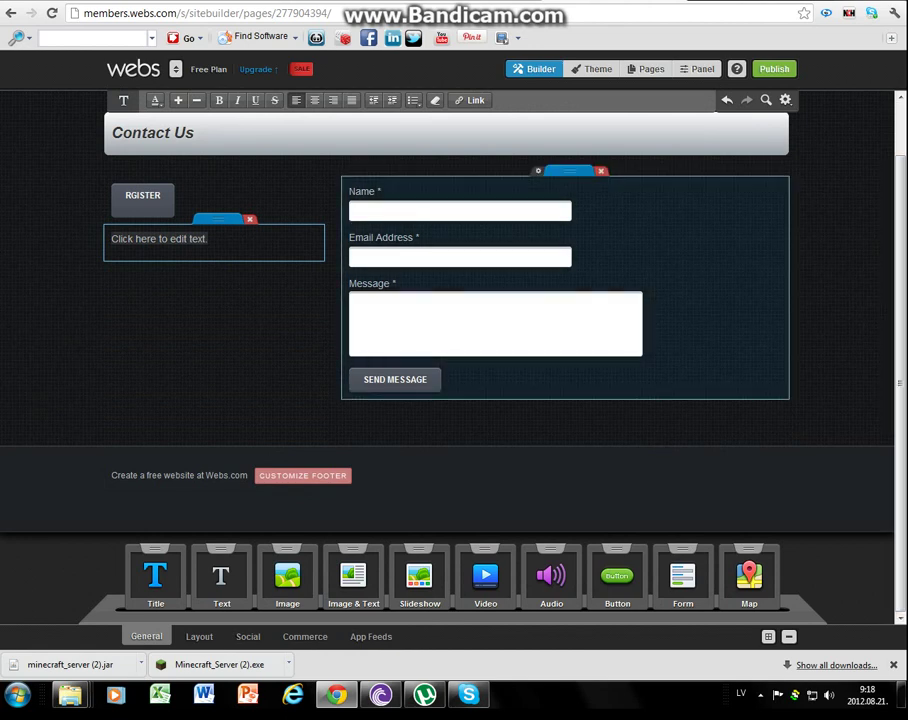
{"action": "type", "text": "S"}
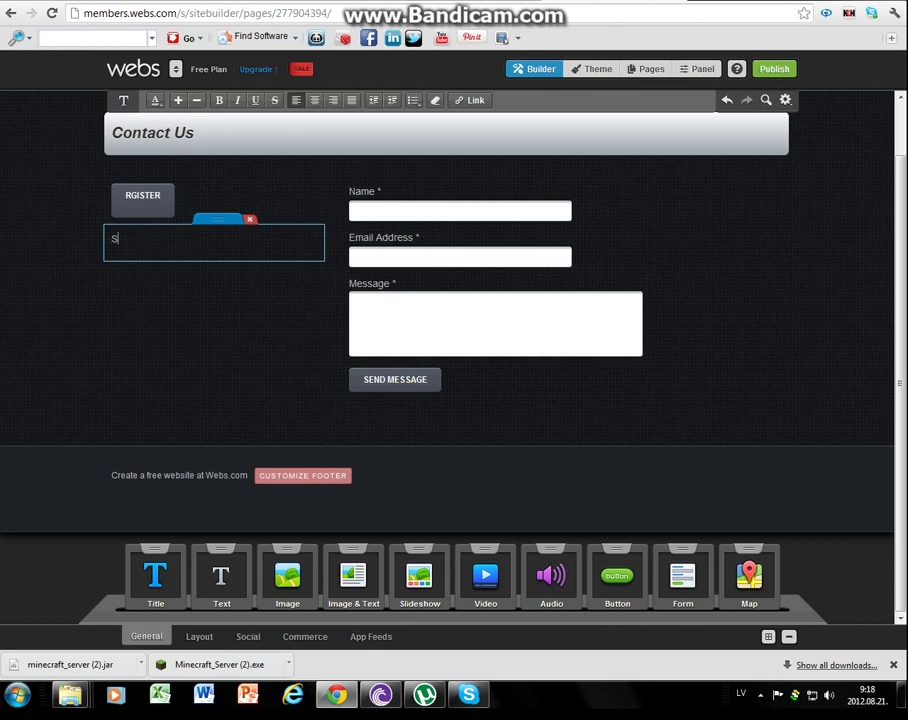
{"action": "type", "text": "ūtiet SMS"}
{"action": "type", "text": "šeit--->"}
{"action": "key", "text": "Return"}
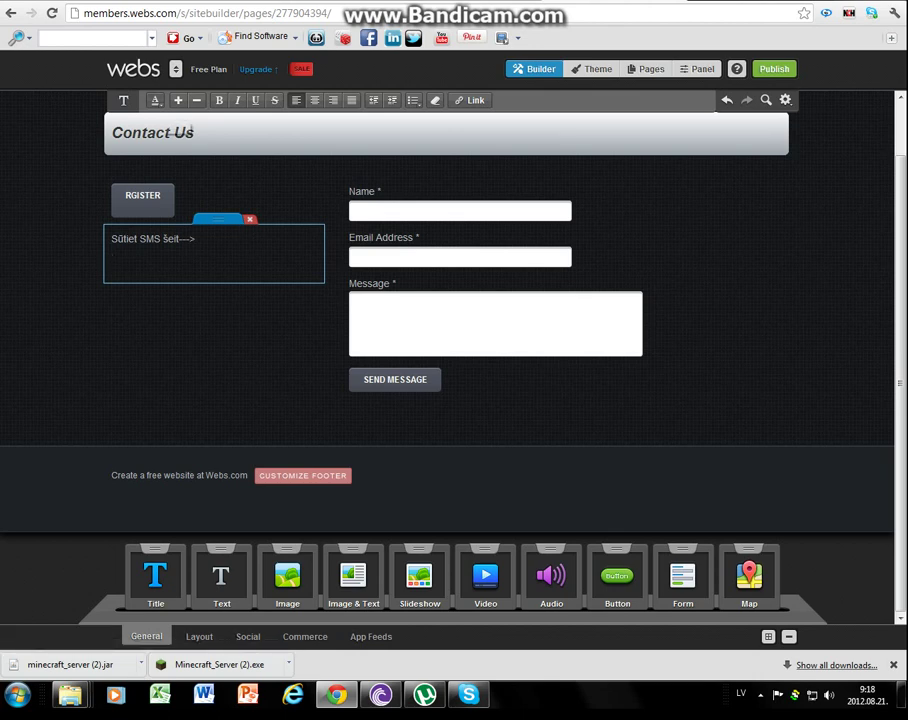
Try to set the text colour in the block below the RGISTER button to red.
{"action": "left_click", "coordinate": [155, 100]}
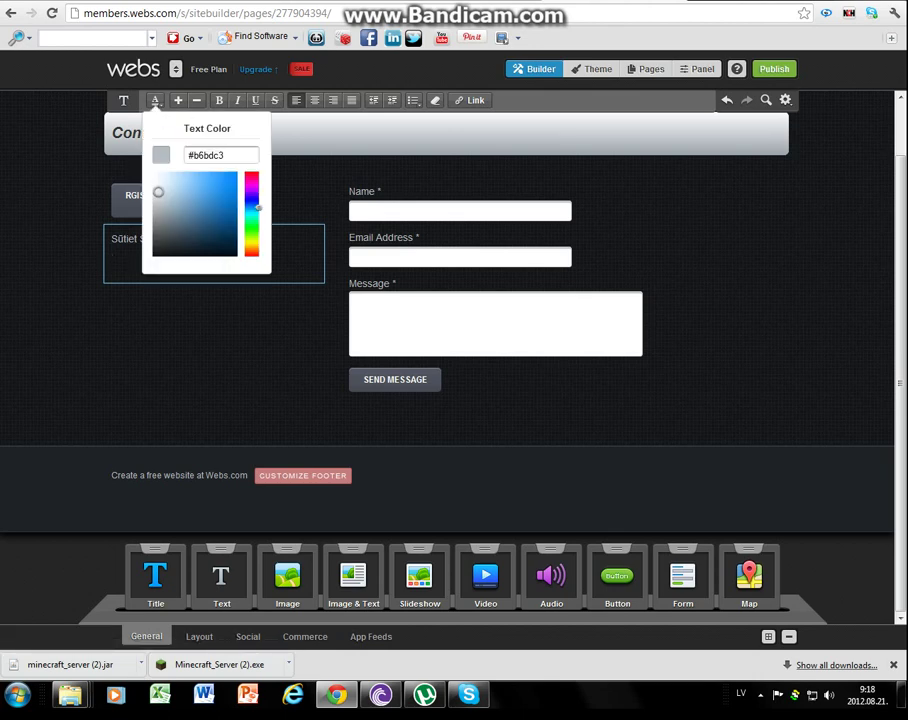
{"action": "left_click_drag", "start_coordinate": [252, 207], "coordinate": [252, 172]}
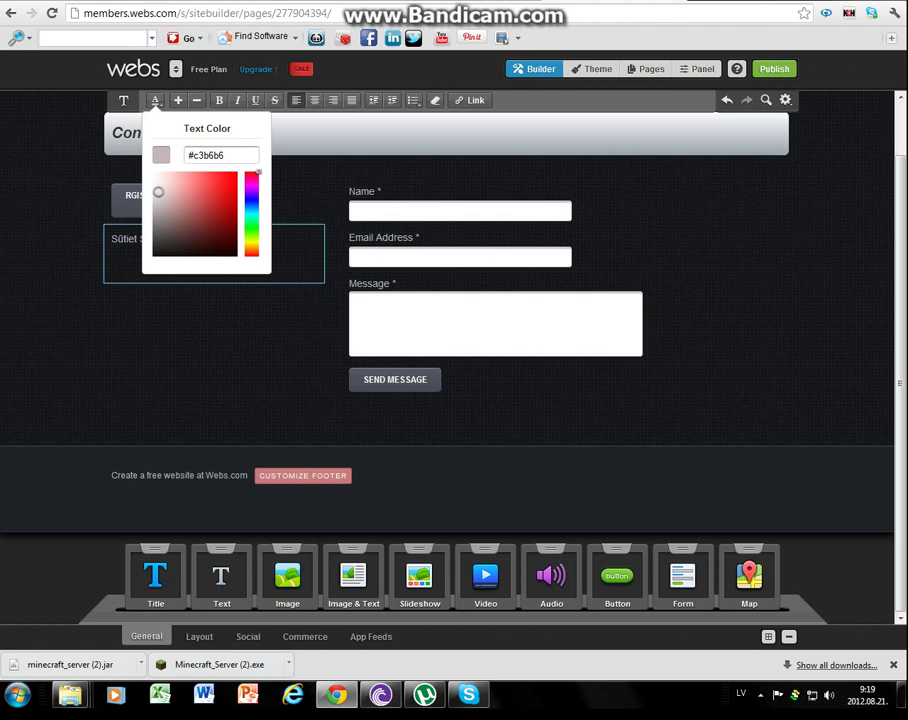
{"action": "left_click", "coordinate": [230, 182]}
{"action": "left_click", "coordinate": [272, 152]}
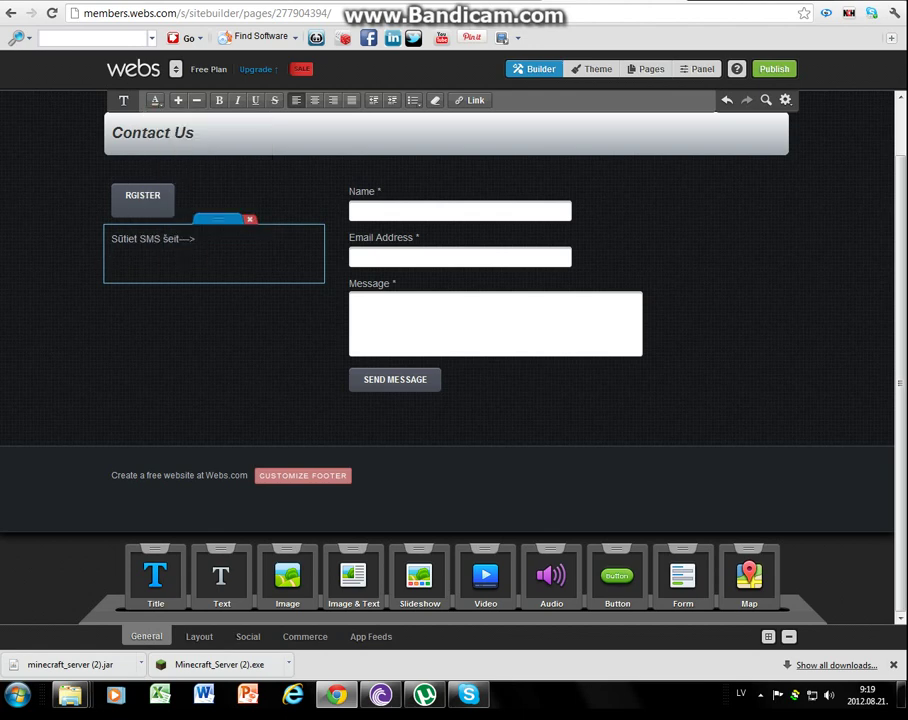
Add the lines "no haks" and "and register" to the text block and finish editing it.
{"action": "type", "text": "no haks"}
{"action": "key", "text": "Return"}
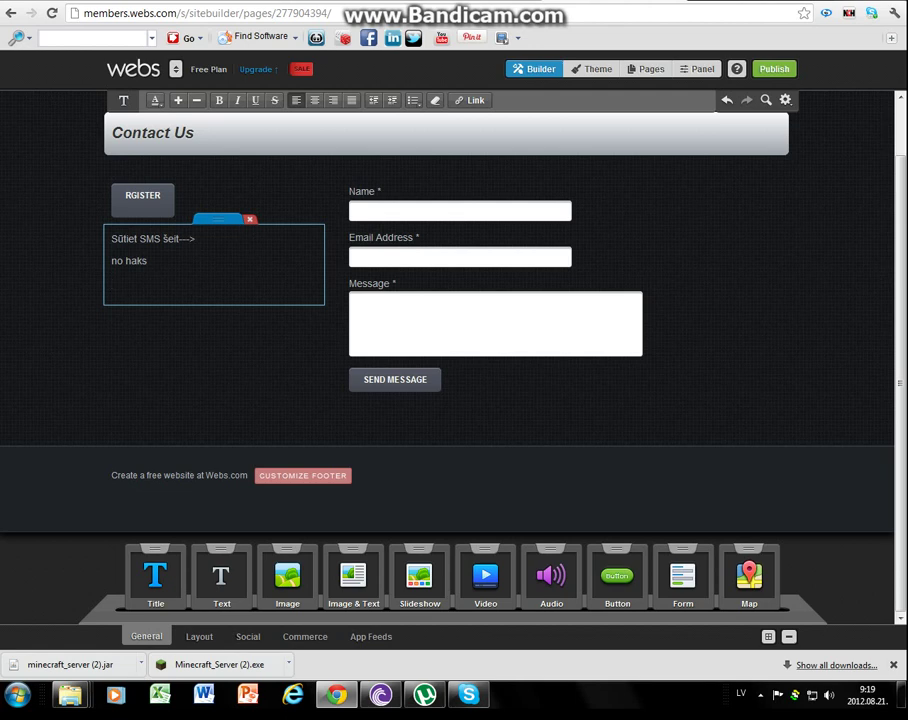
{"action": "type", "text": "and register"}
{"action": "left_click", "coordinate": [287, 585]}
Try to customize the page footer and dismiss the upgrade offer.
{"action": "left_click", "coordinate": [302, 475]}
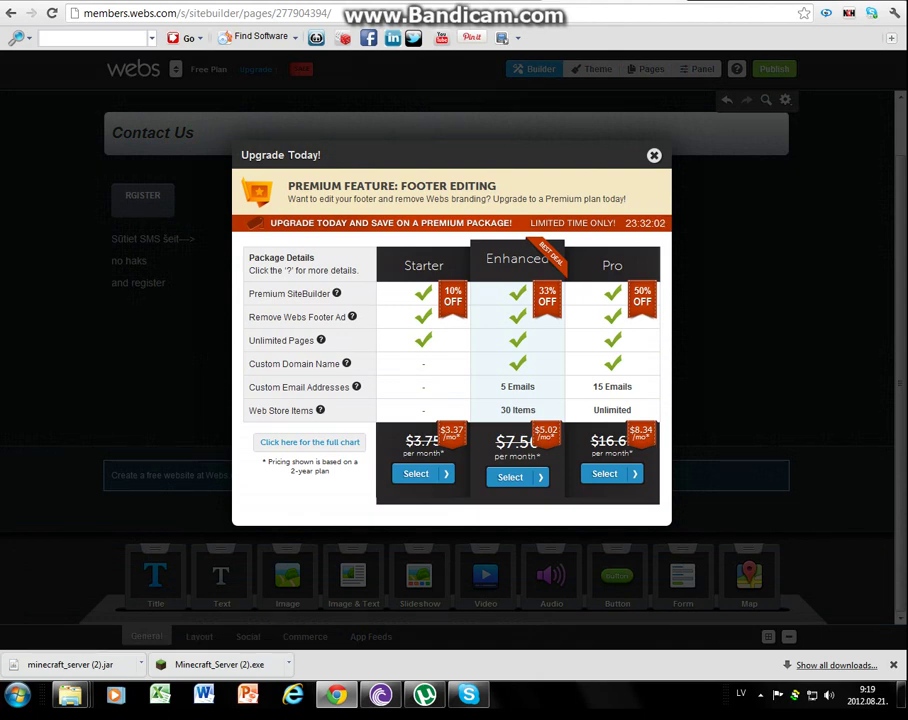
{"action": "left_click", "coordinate": [654, 155]}
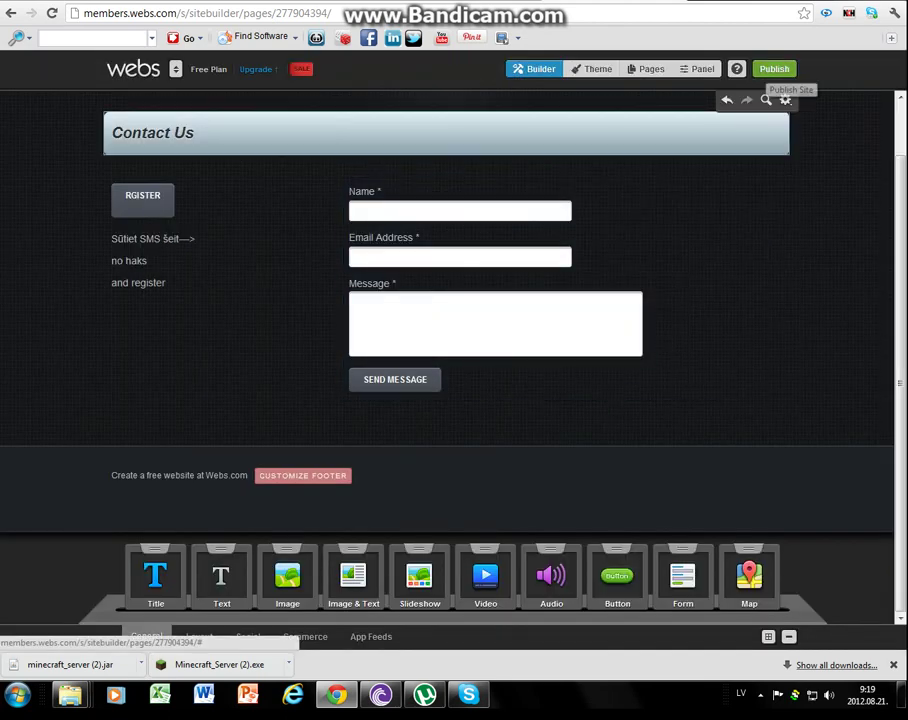
Publish the website and close the publishing notice.
{"action": "left_click", "coordinate": [774, 68]}
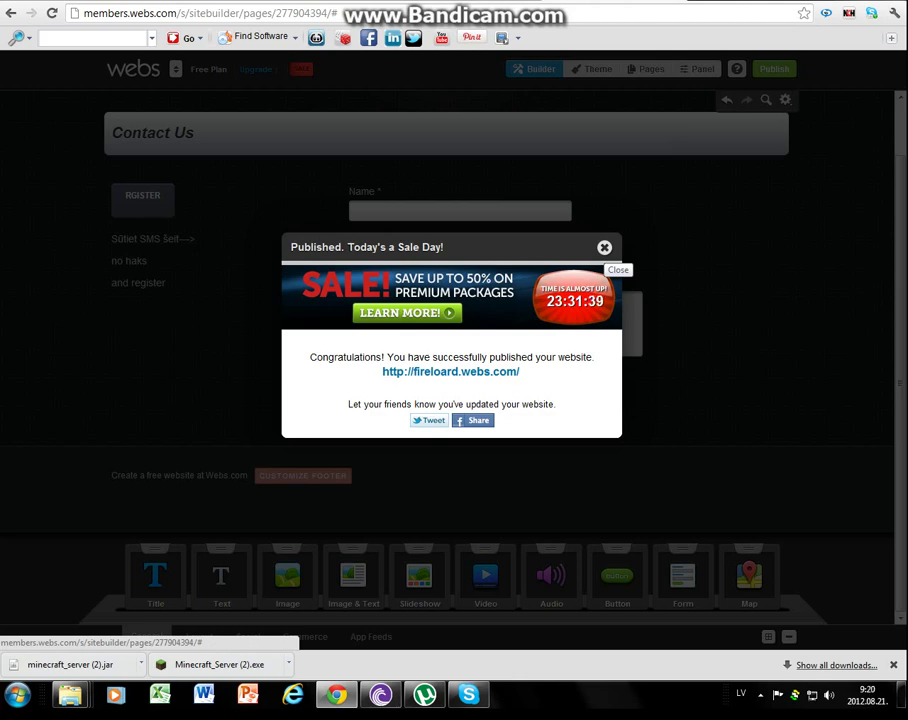
{"action": "left_click", "coordinate": [604, 247]}
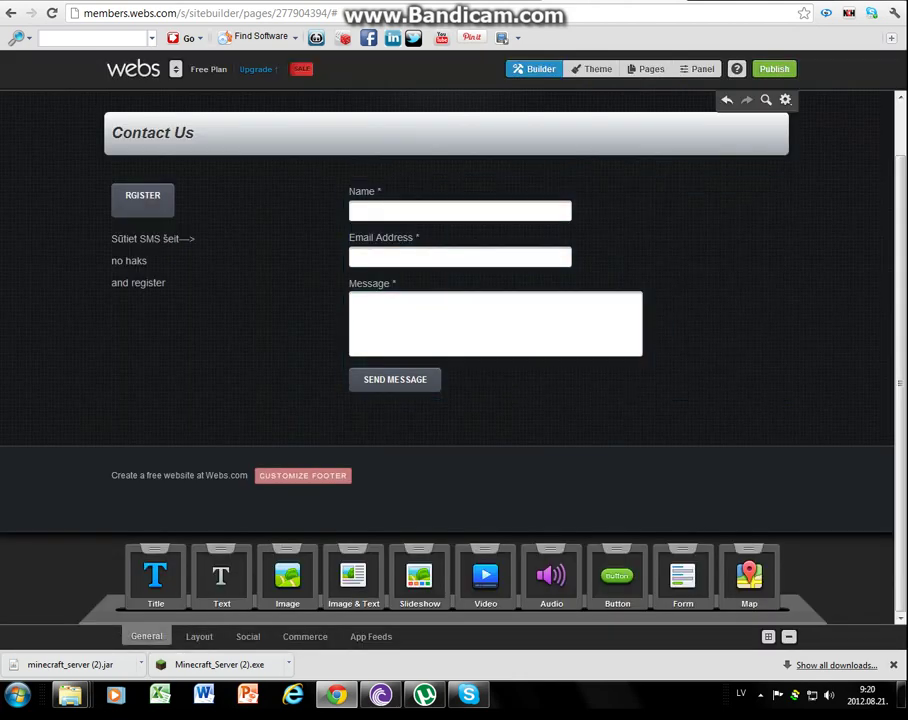